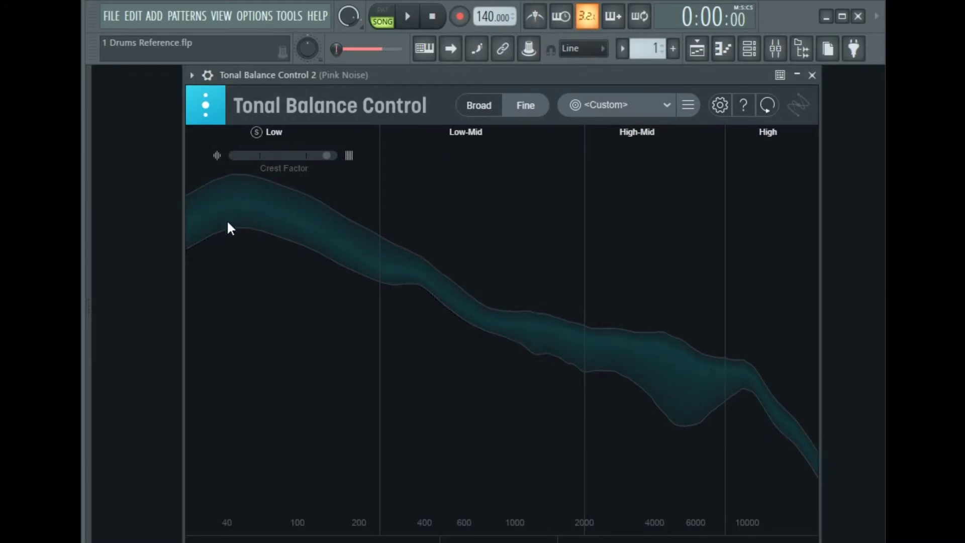
Briefly audition the pink noise, then show the playlist and solo the Drill Drums 1 track
key(space)
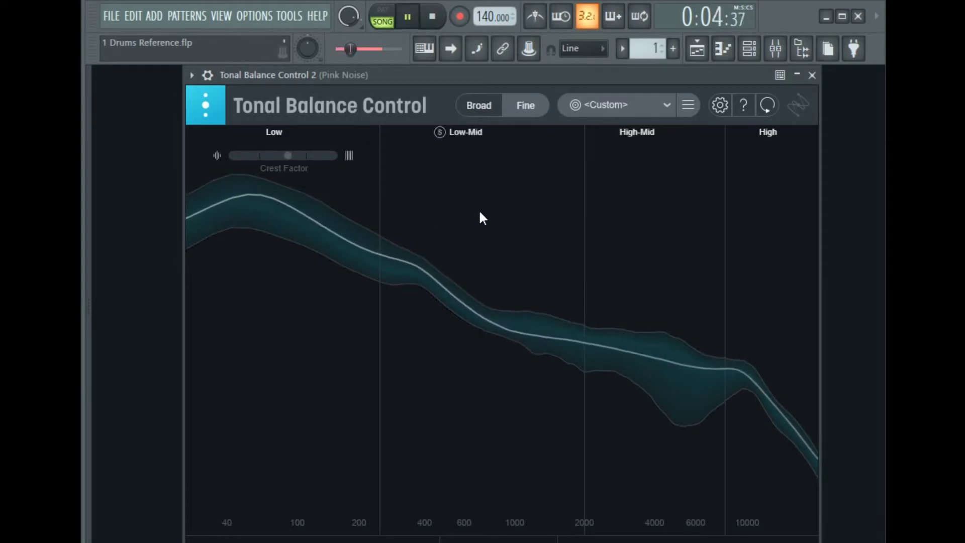
key(space)
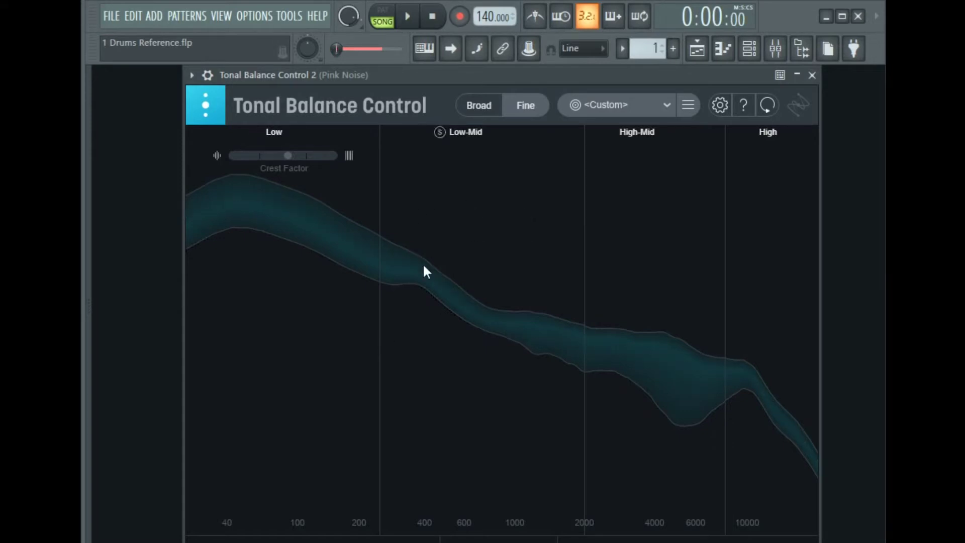
click(697, 49)
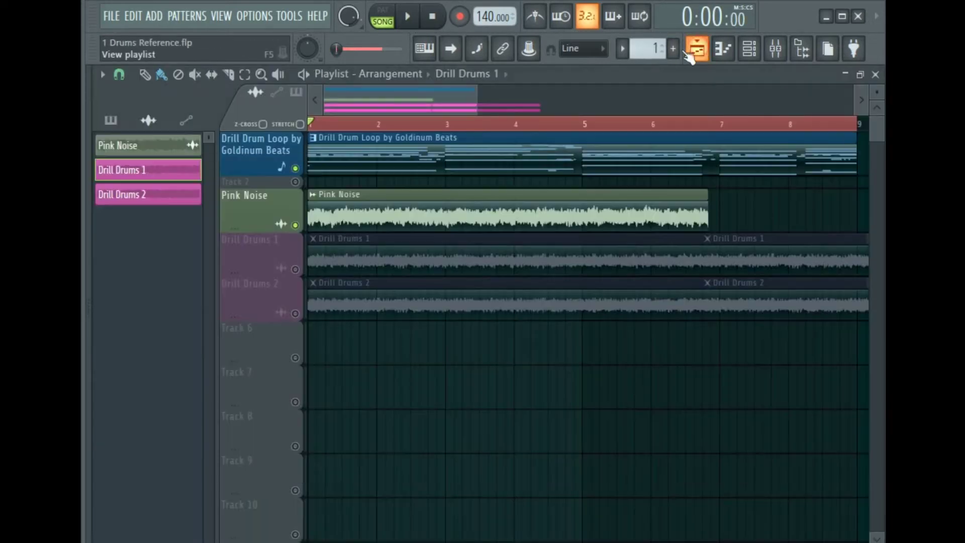
right_click(295, 269)
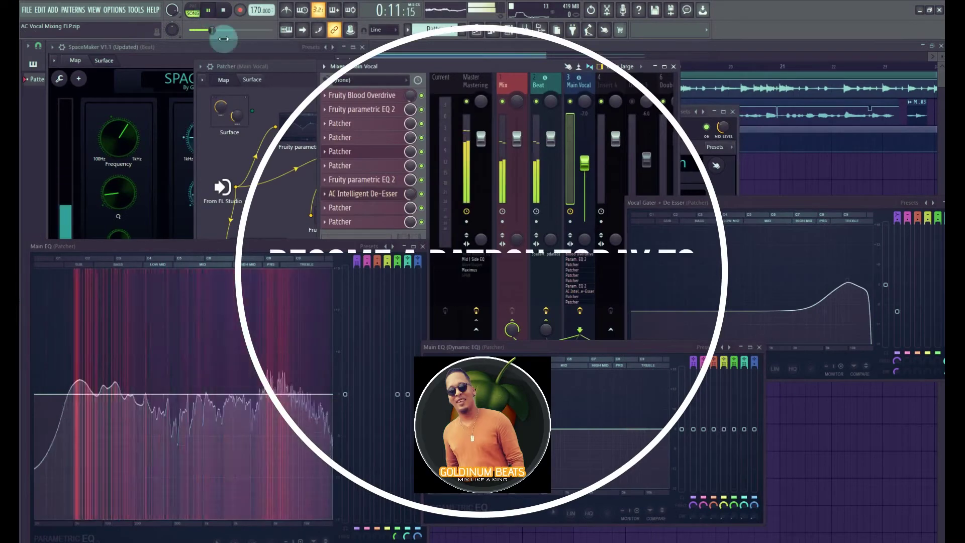
drag(224, 39, 228, 38)
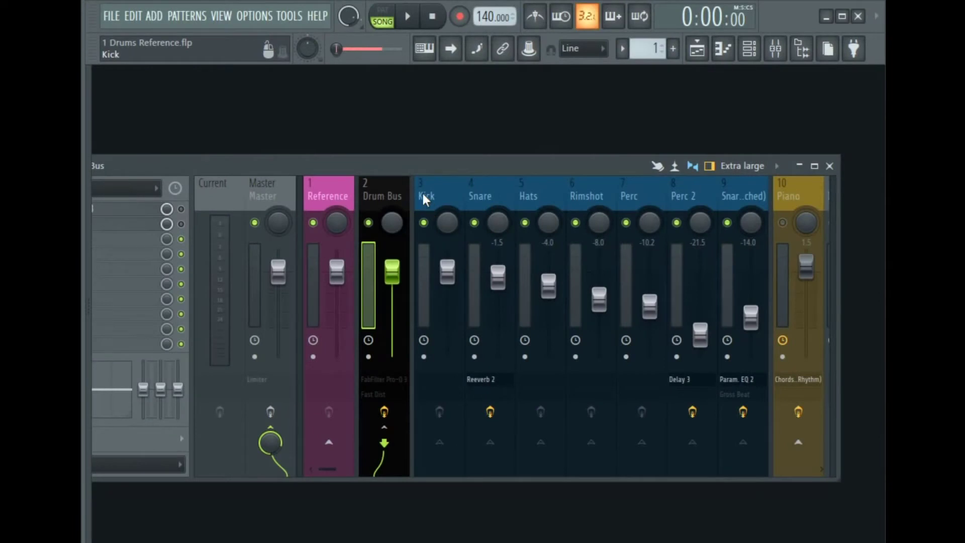
Check Perc 2's Drum Bus routing, select Drum Bus, and move the mixer window fully into view
click(423, 194)
click(628, 196)
click(739, 196)
click(681, 196)
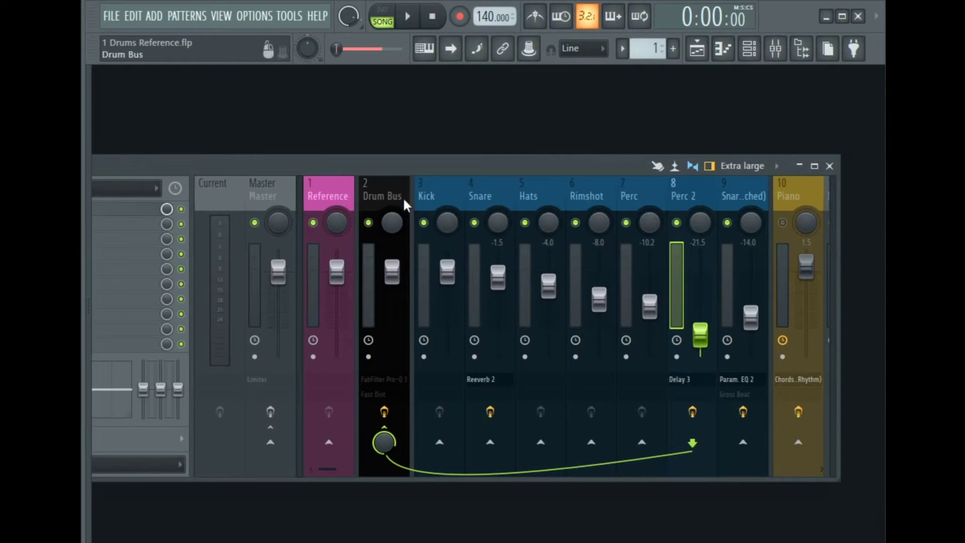
click(379, 195)
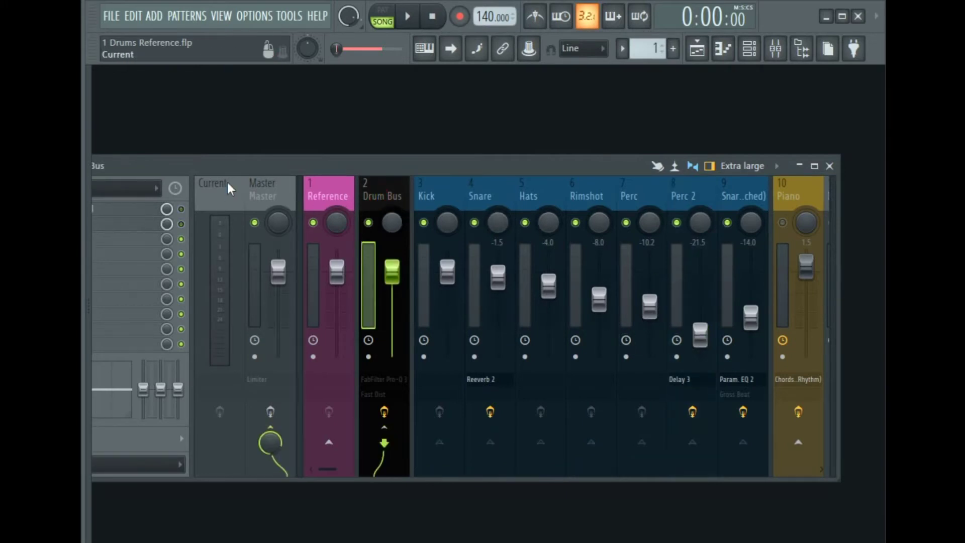
drag(226, 166, 351, 158)
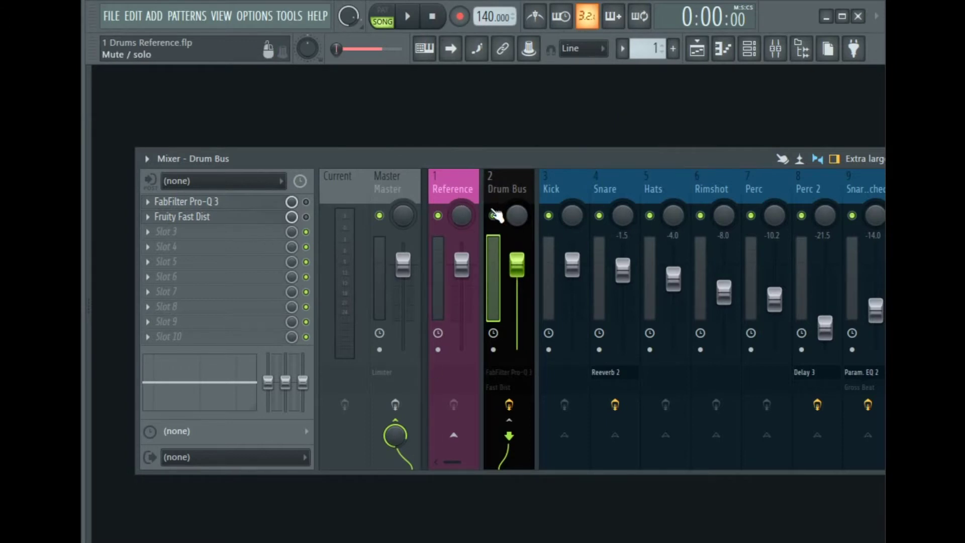
click(697, 48)
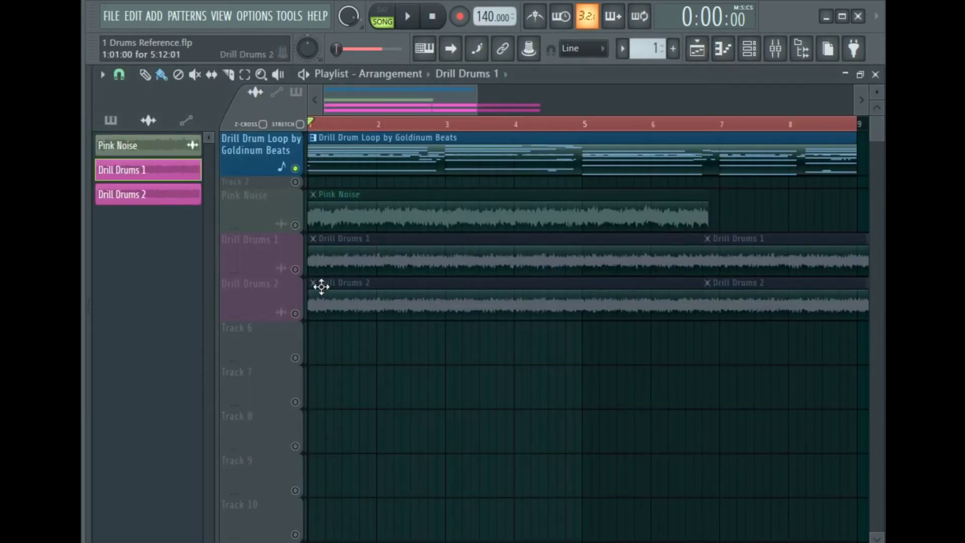
Route the soloed Drill Drums 1 channel to mixer track 1 (Reference) and cut Reference's Master send
click(370, 259)
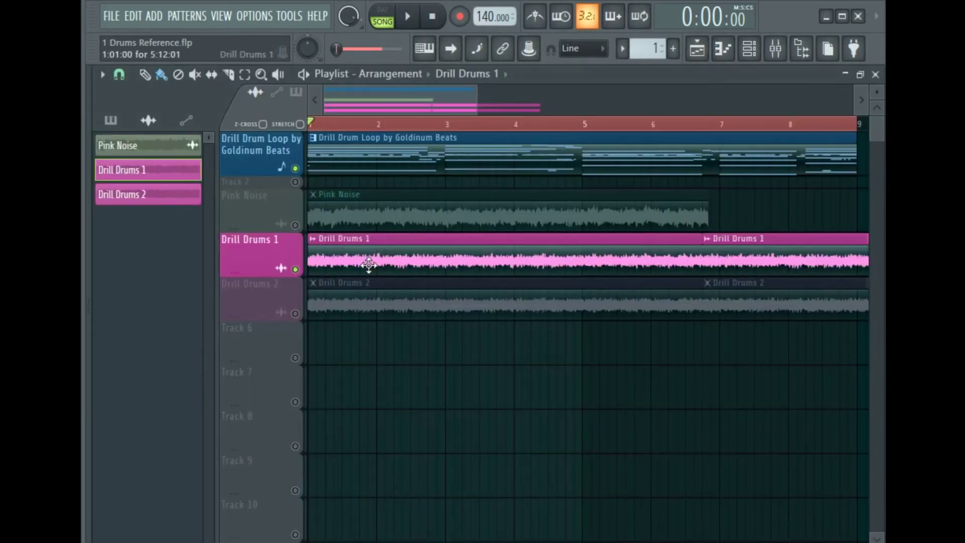
double_click(414, 258)
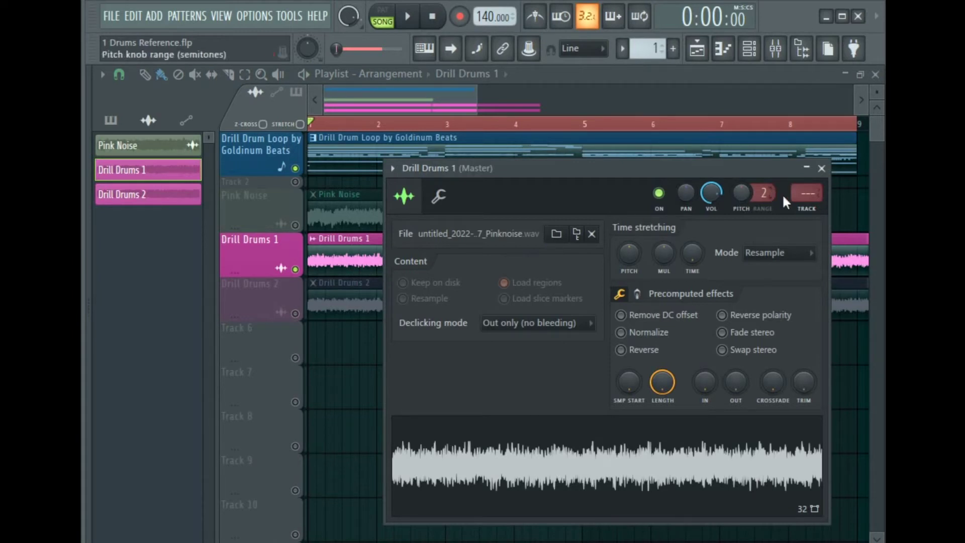
drag(807, 193, 807, 189)
click(821, 168)
key(F9)
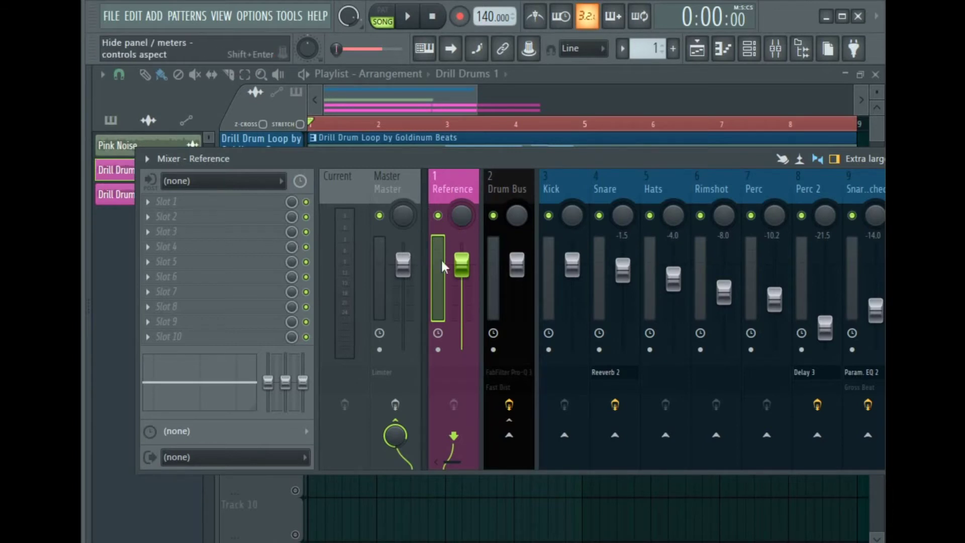
click(399, 428)
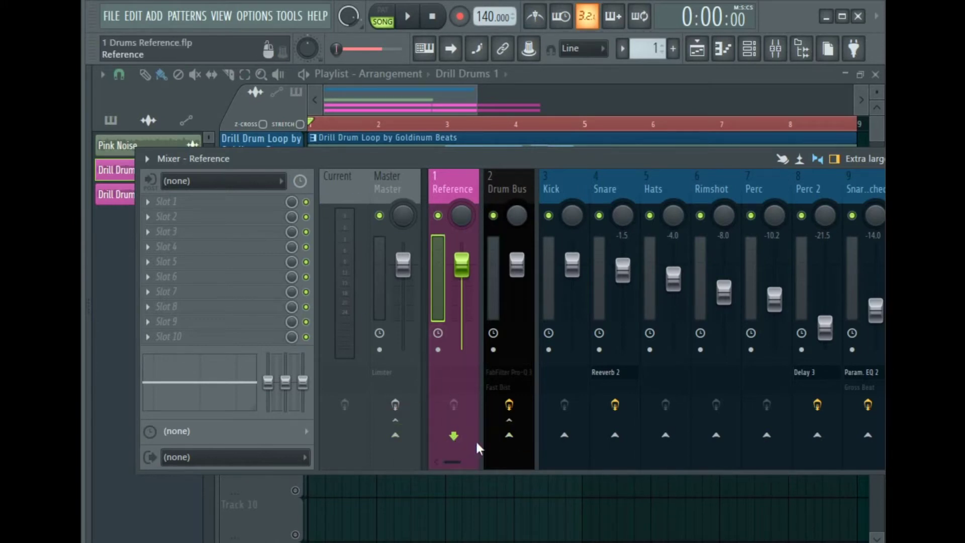
Sidechain the Reference track into the Drum Bus, then open the Drum Bus's Pro-Q 3 in full view
right_click(508, 439)
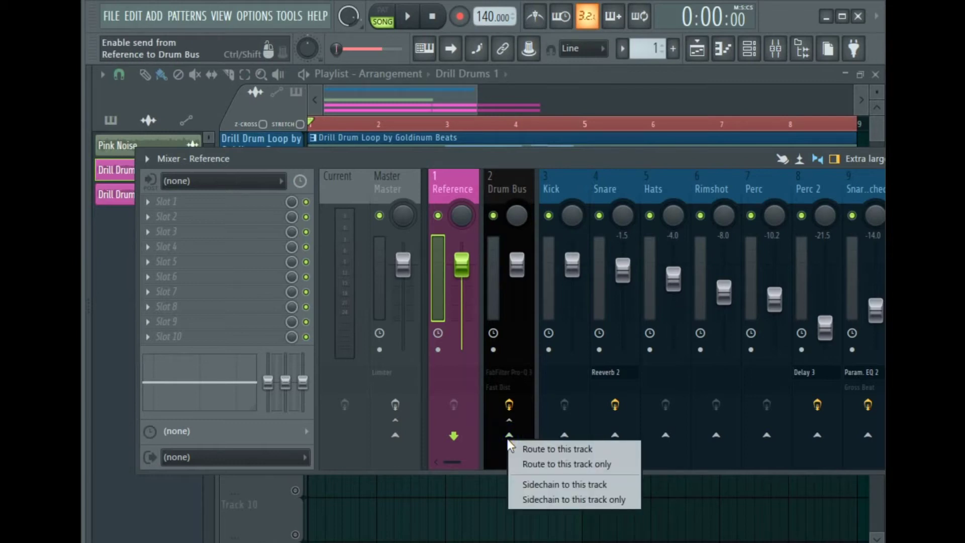
click(565, 484)
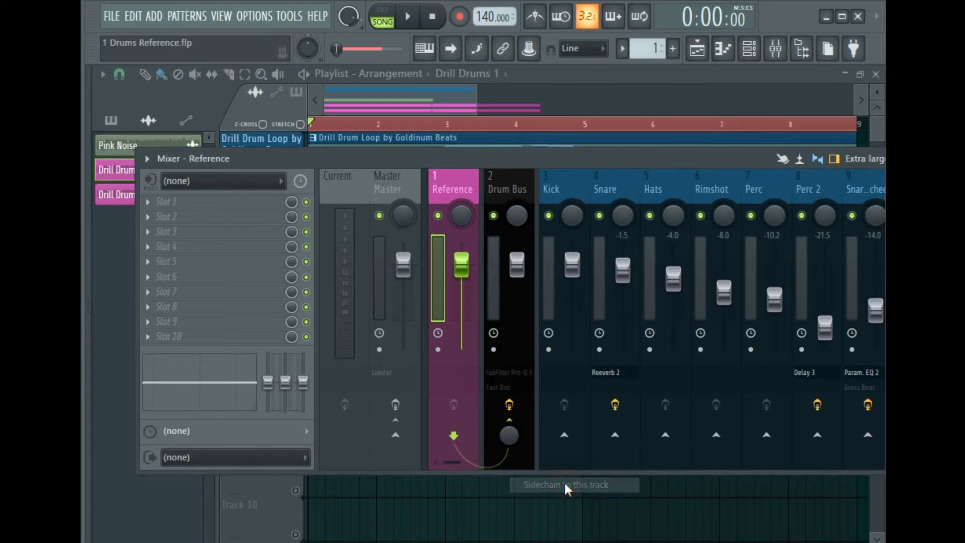
click(513, 191)
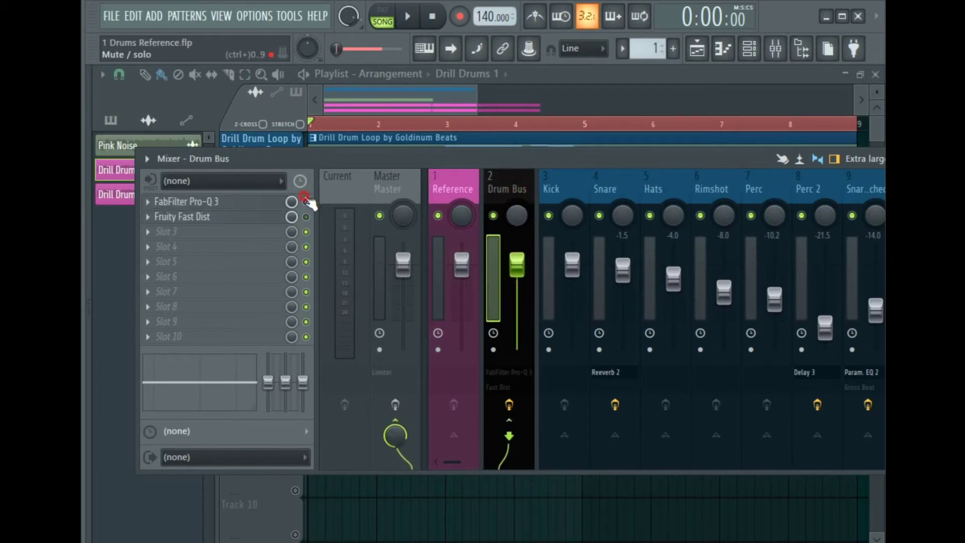
click(250, 204)
drag(409, 162, 388, 92)
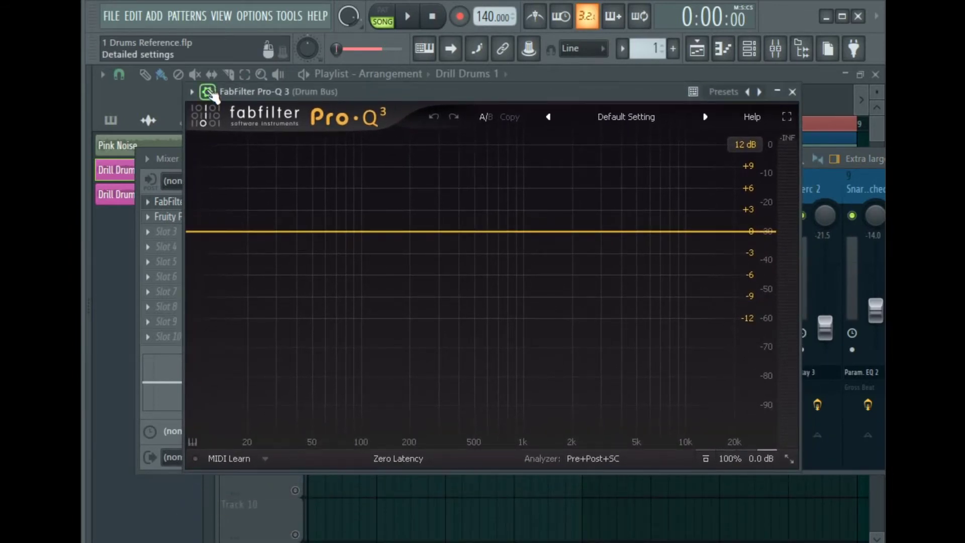
click(207, 92)
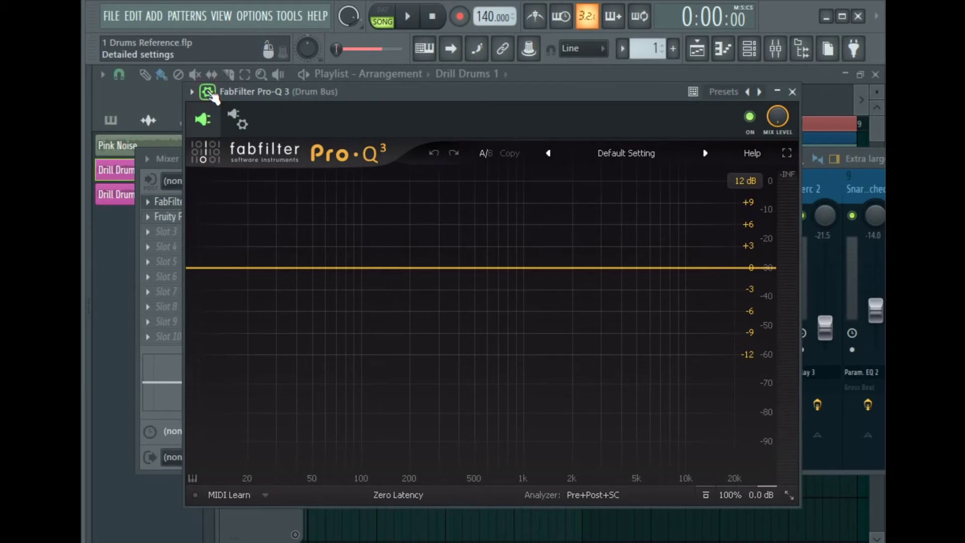
Use Auto map inputs in the wrapper's Processing settings so sidechain input 1 feeds Pro-Q 3
click(236, 119)
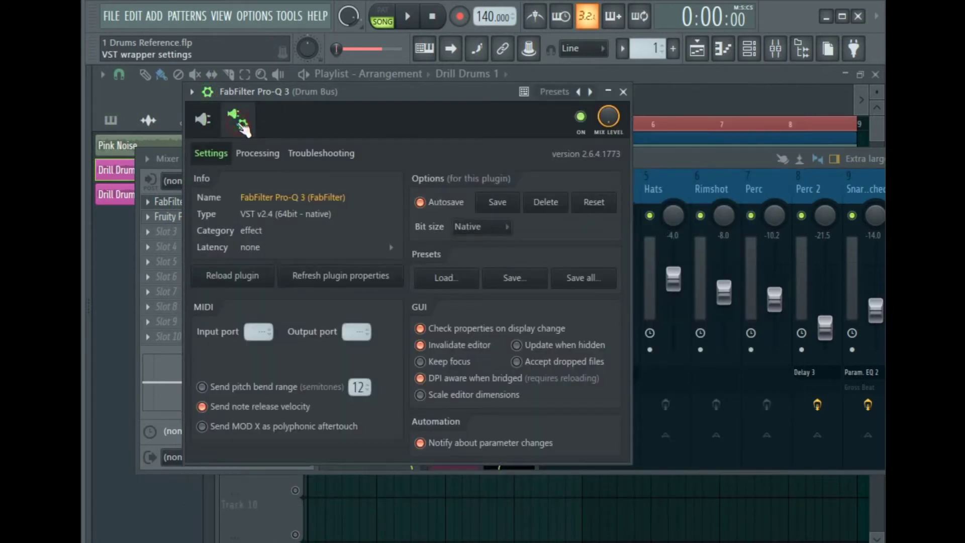
click(257, 155)
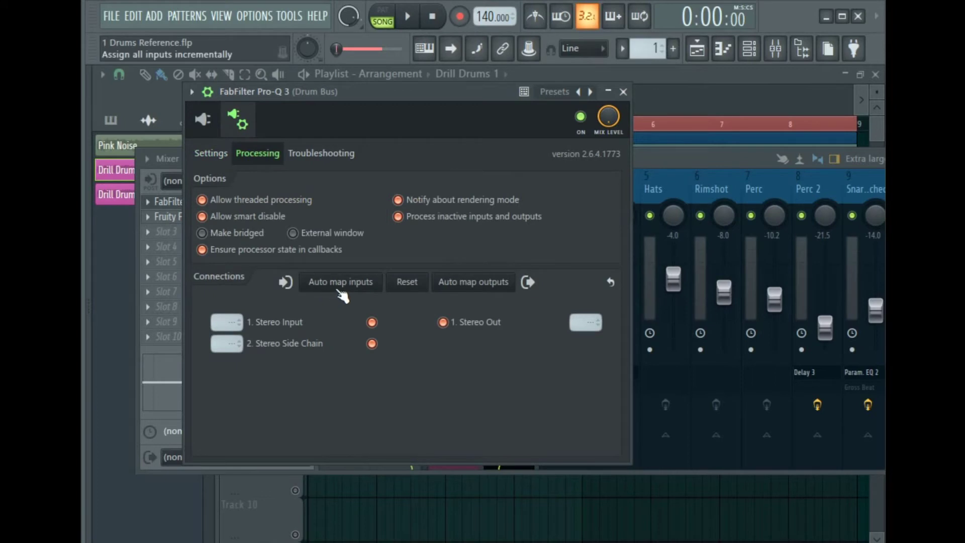
click(355, 283)
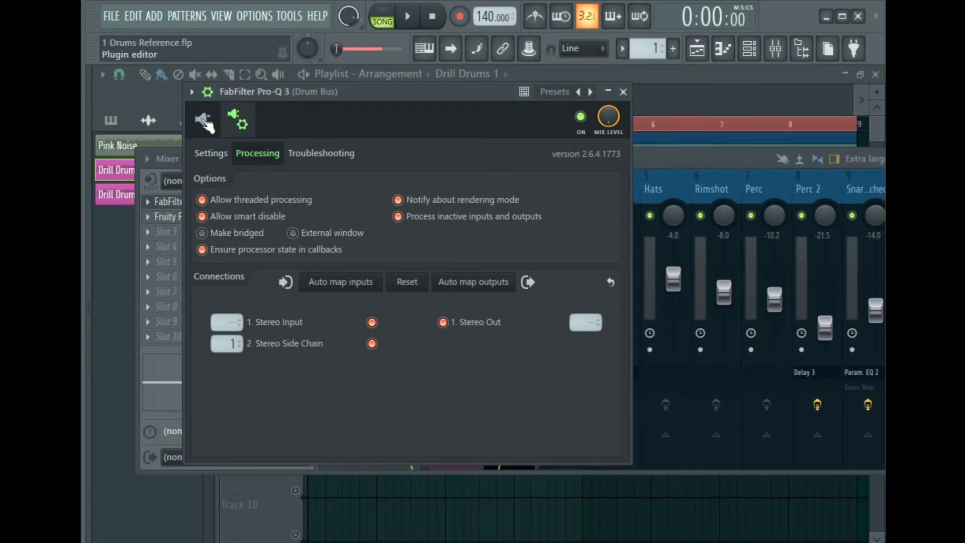
click(204, 121)
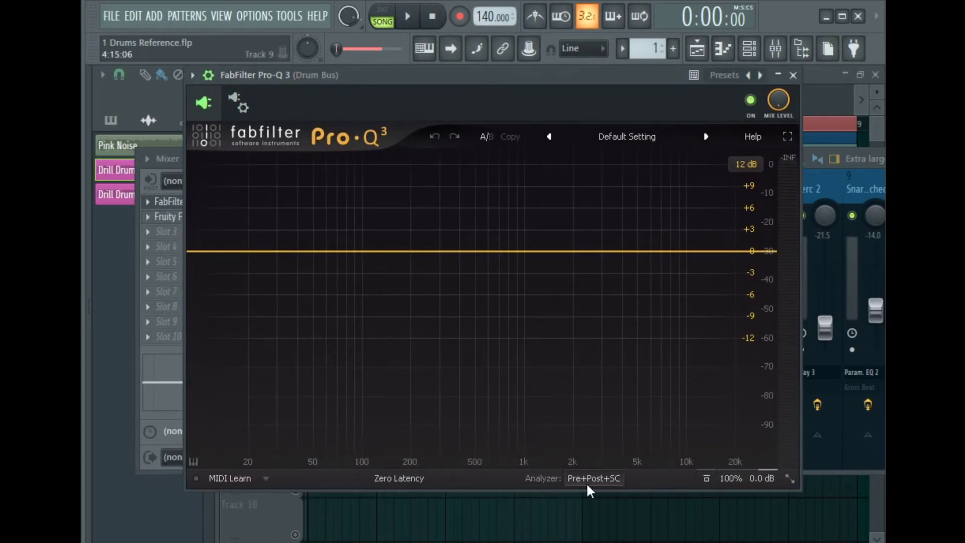
Run Pro-Q 3's EQ Match against the External: Side Chain reference while the song plays
mouse_move(605, 490)
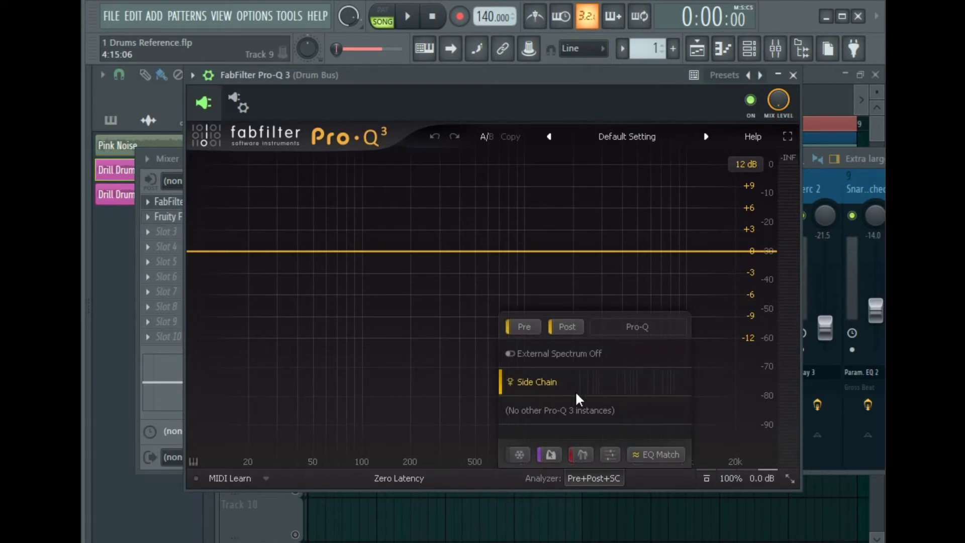
click(656, 454)
click(582, 446)
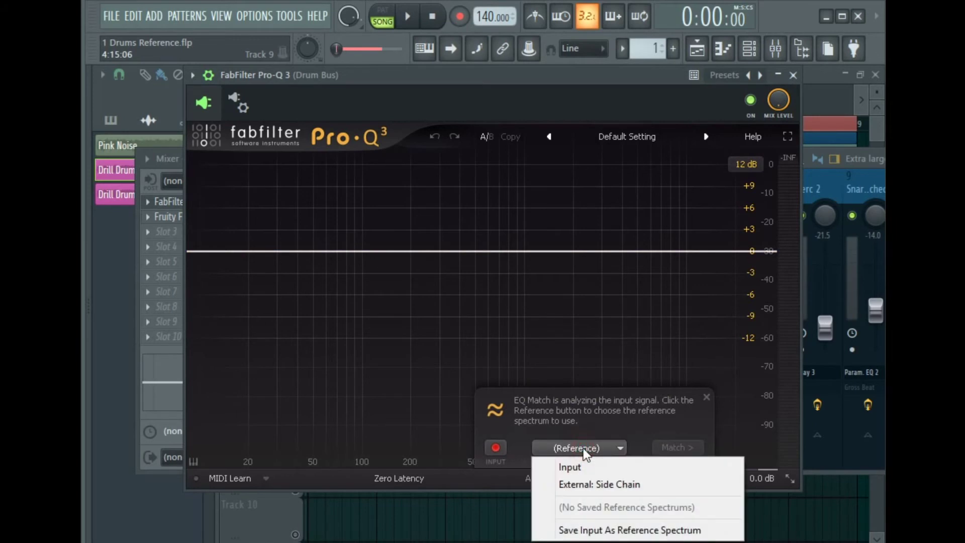
click(605, 486)
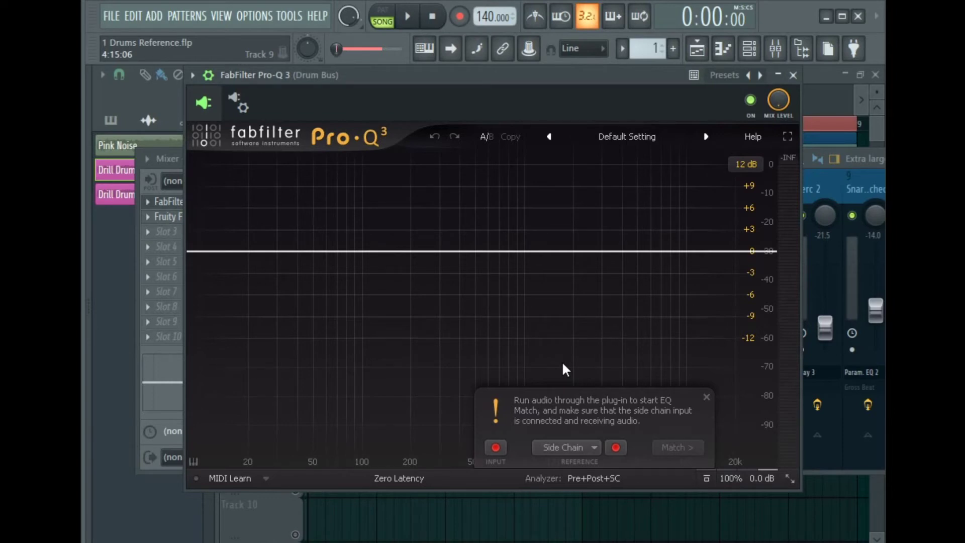
key(space)
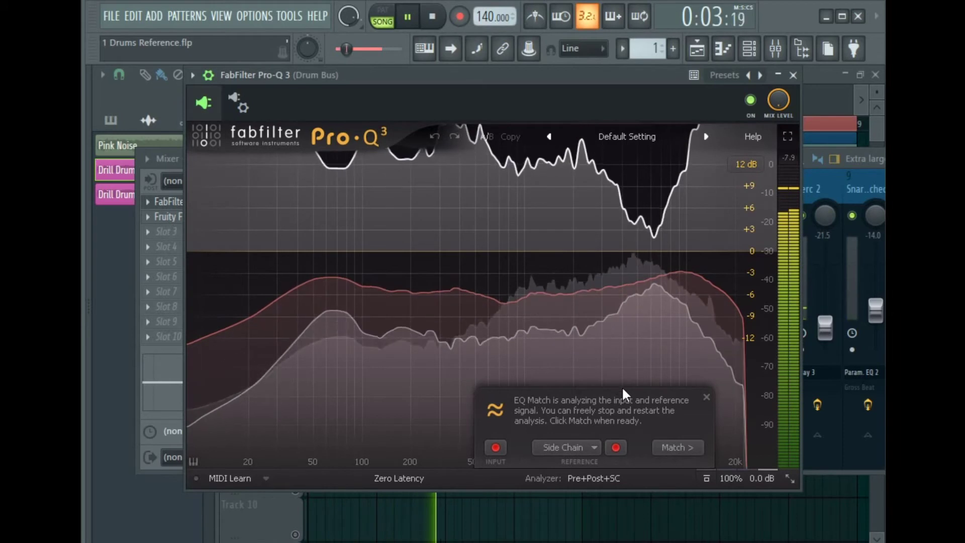
click(674, 446)
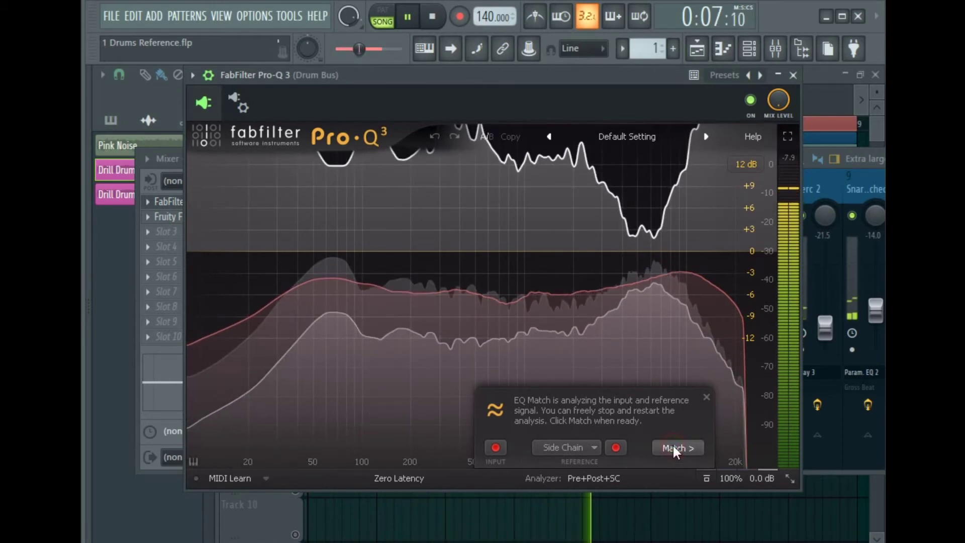
key(space)
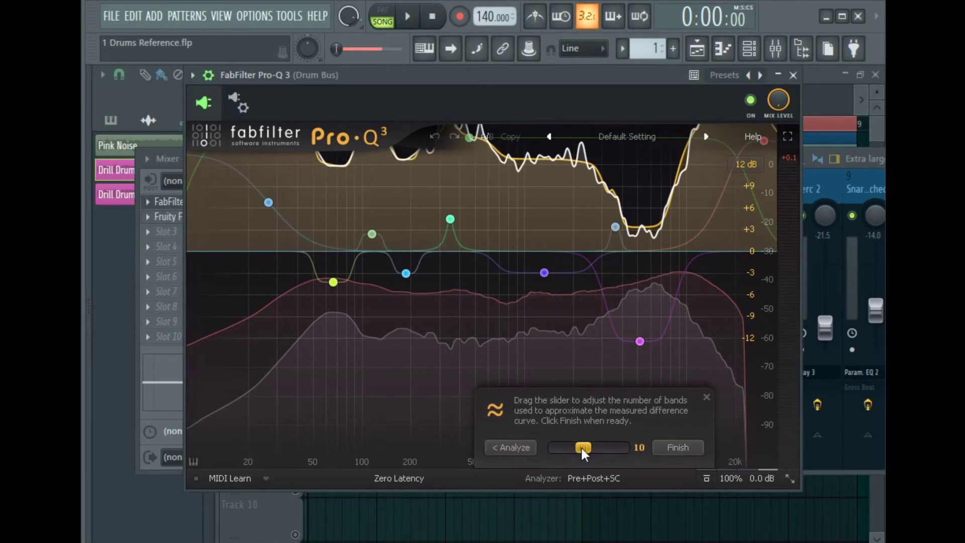
Reduce the matched curve to 7 bands, finish the match, and set Gain Scale to about 50%
drag(581, 448, 575, 449)
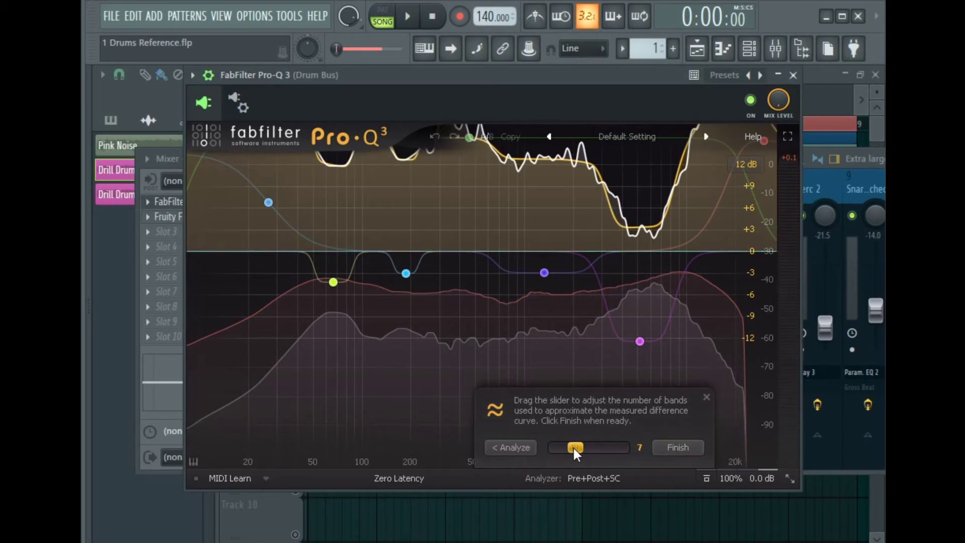
click(691, 447)
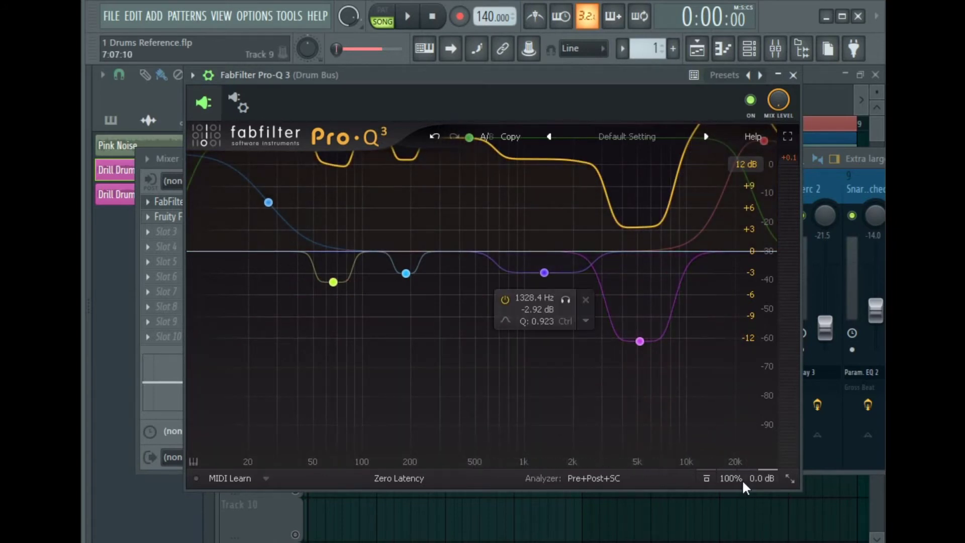
mouse_move(741, 481)
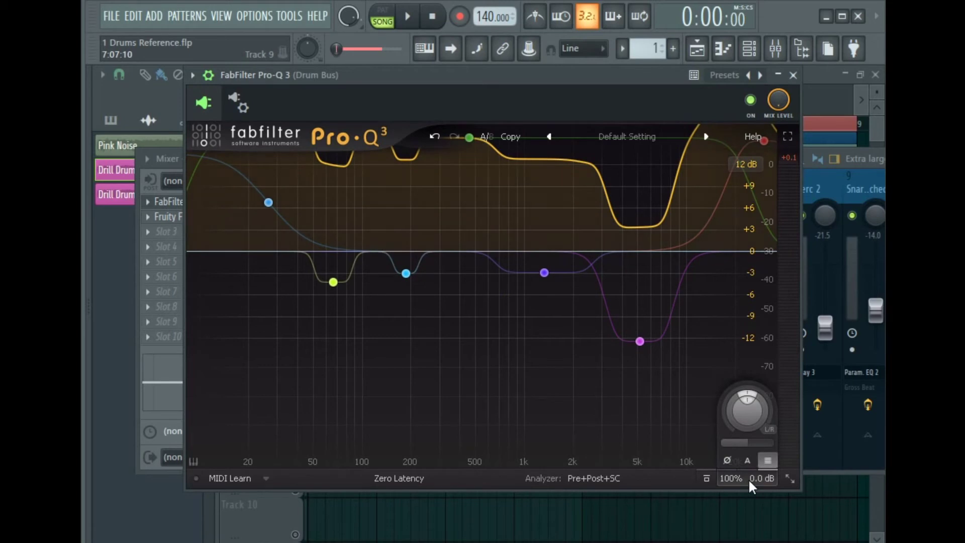
drag(743, 443, 661, 453)
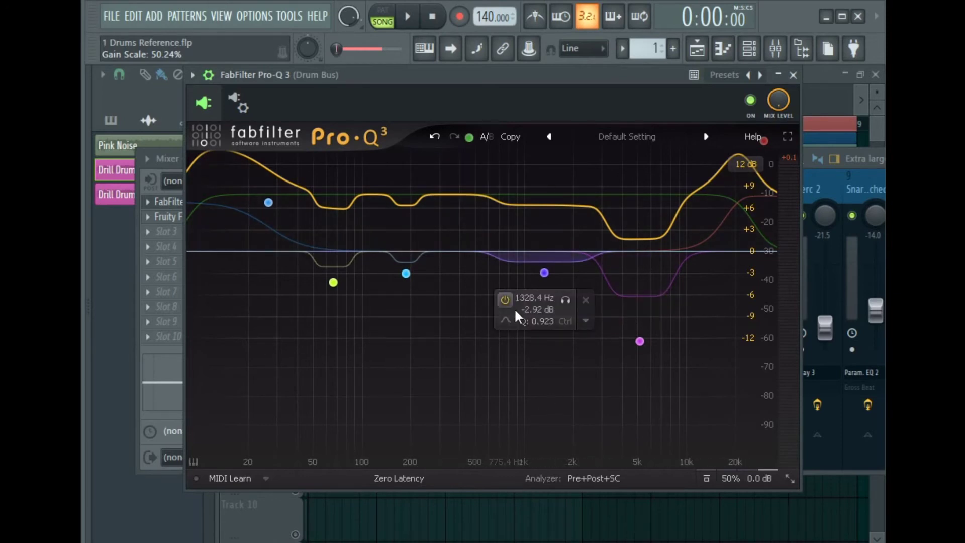
A/B the matched EQ by bypassing Pro-Q 3 during playback, then bring the Drum Bus mixer forward
key(space)
key(space)
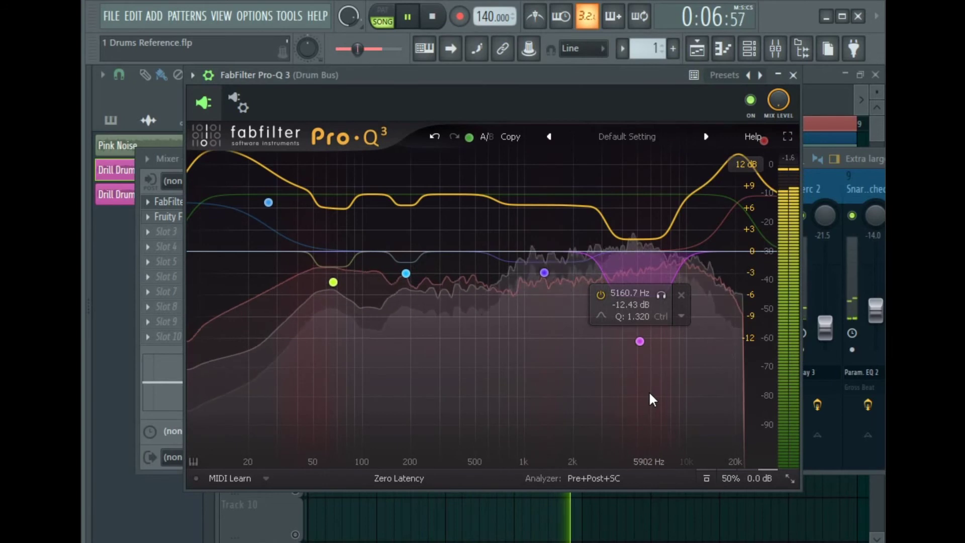
click(704, 477)
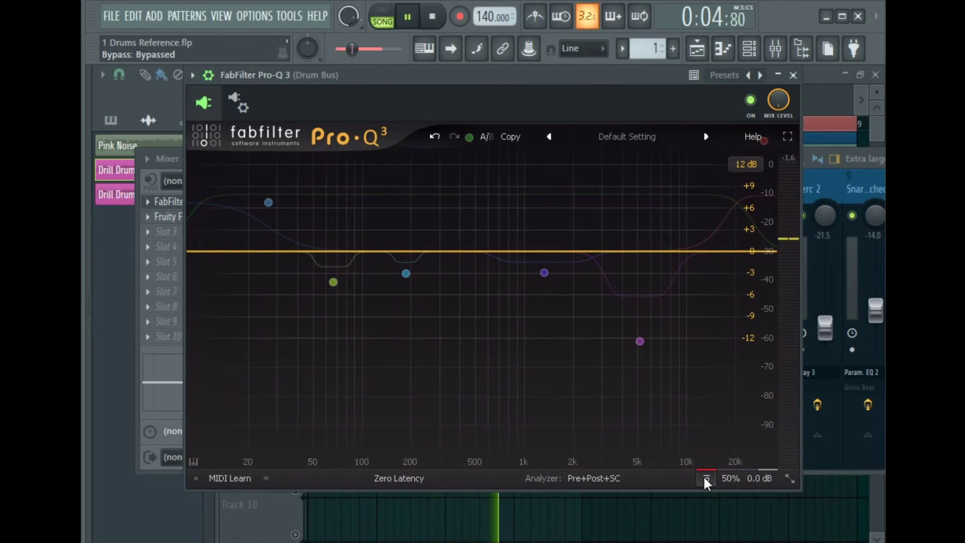
click(704, 478)
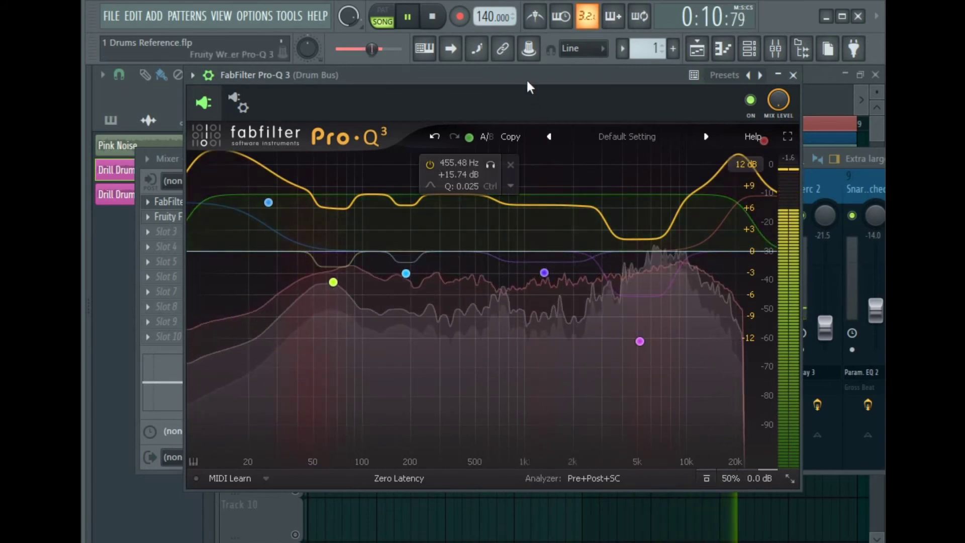
key(space)
drag(526, 76, 537, 96)
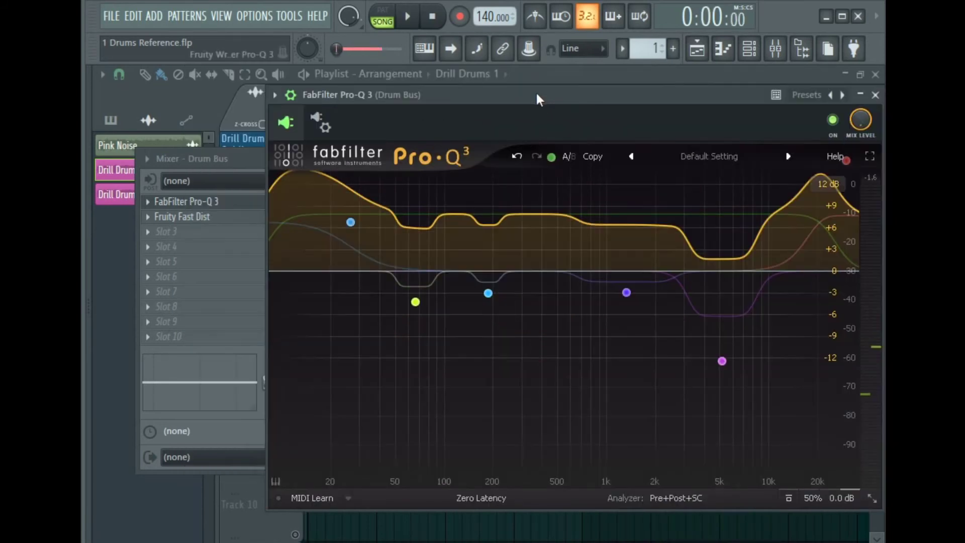
click(244, 156)
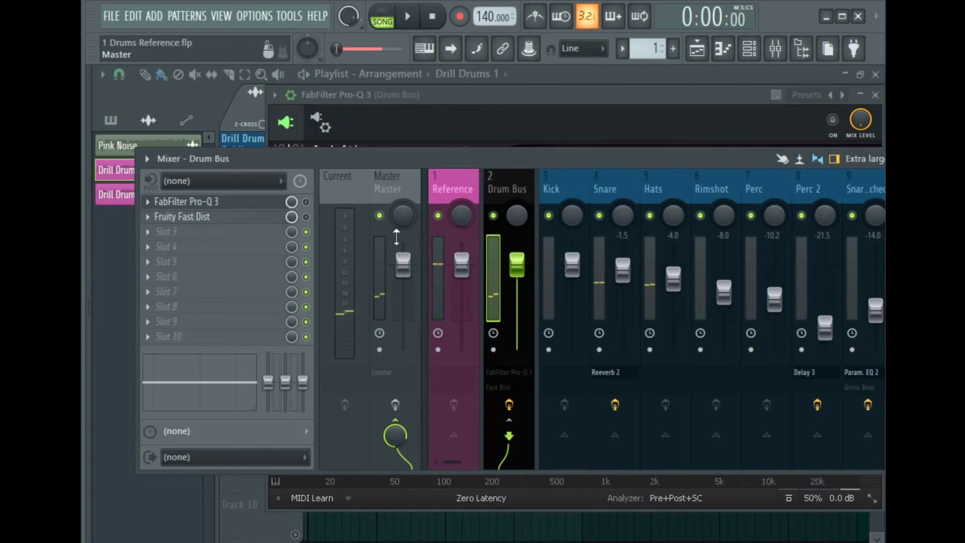
During playback, lower the Drum Bus Pro-Q 3 Output Level to about -4.86 dB
click(255, 200)
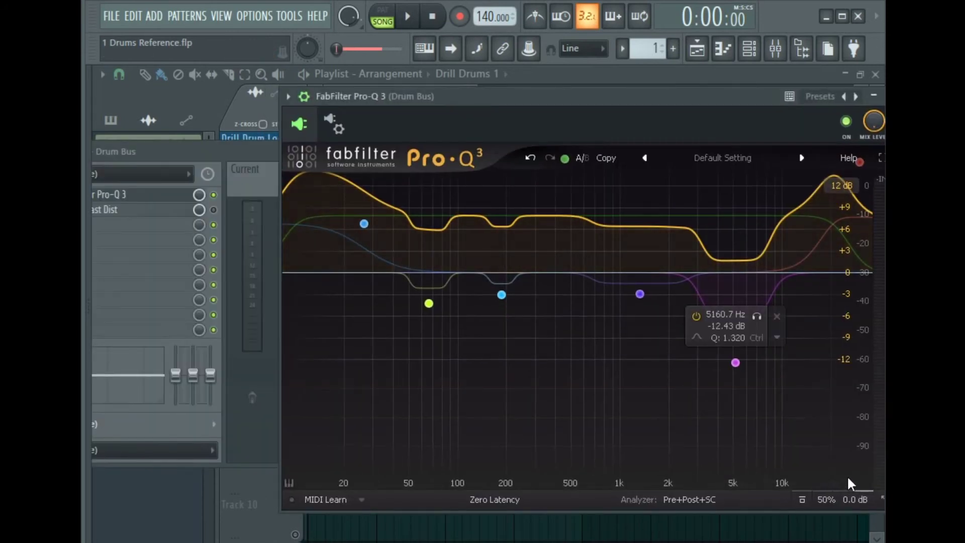
mouse_move(841, 432)
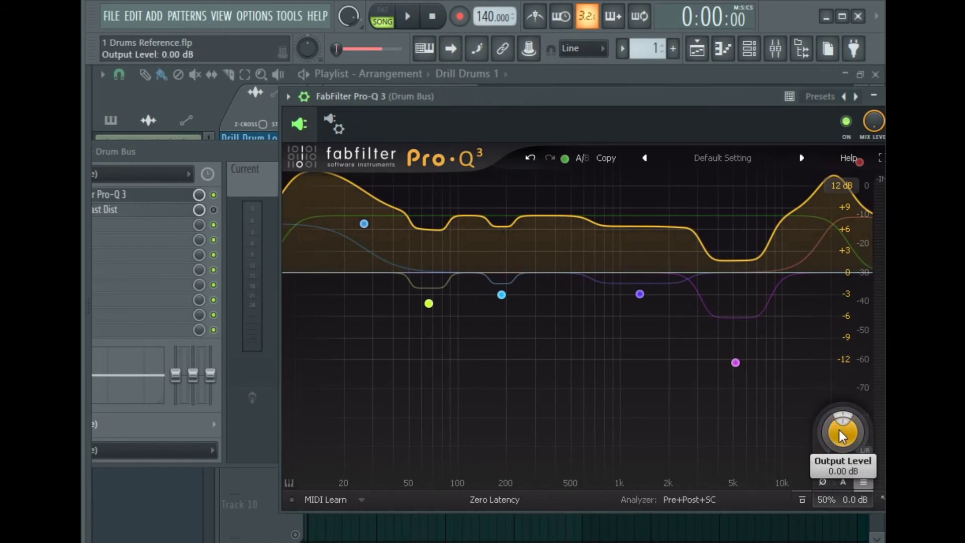
key(space)
drag(843, 435, 844, 490)
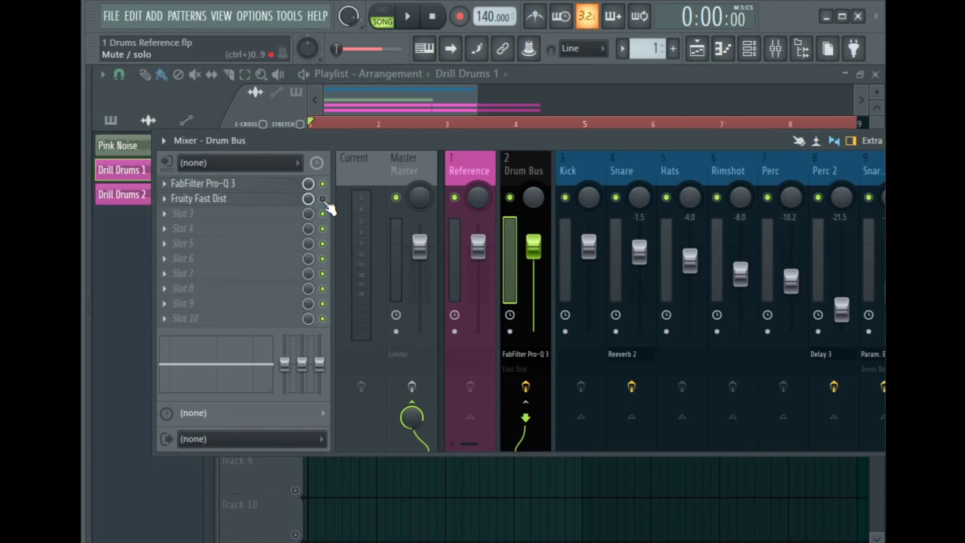
click(256, 200)
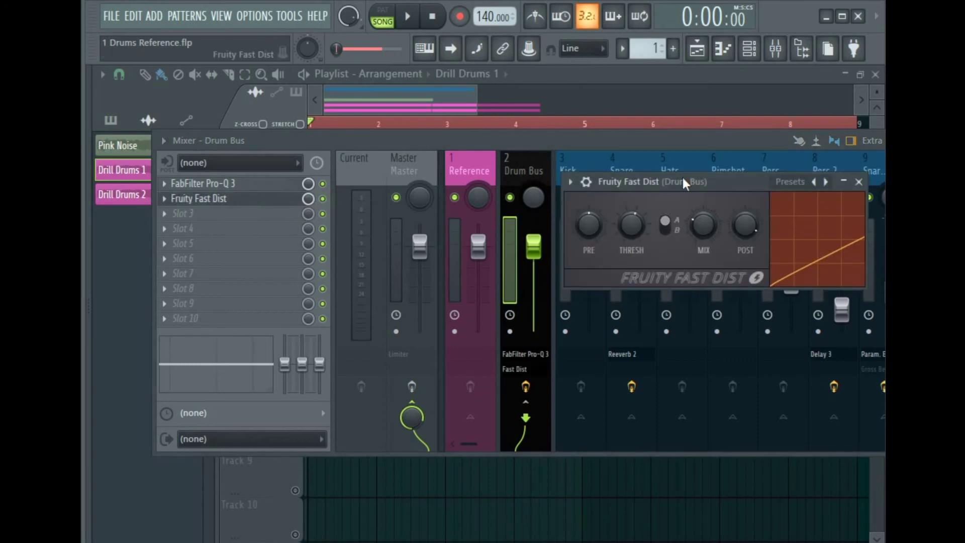
key(Escape)
key(space)
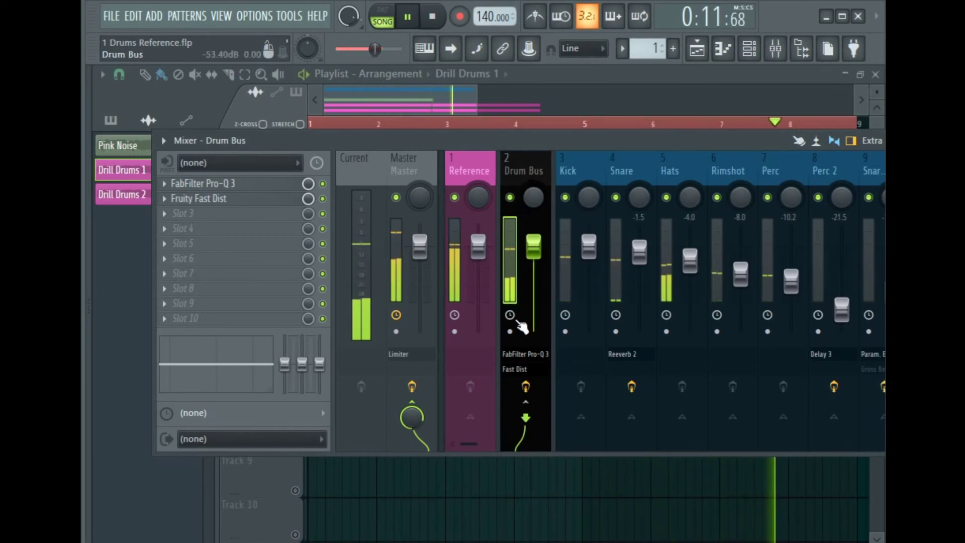
click(526, 387)
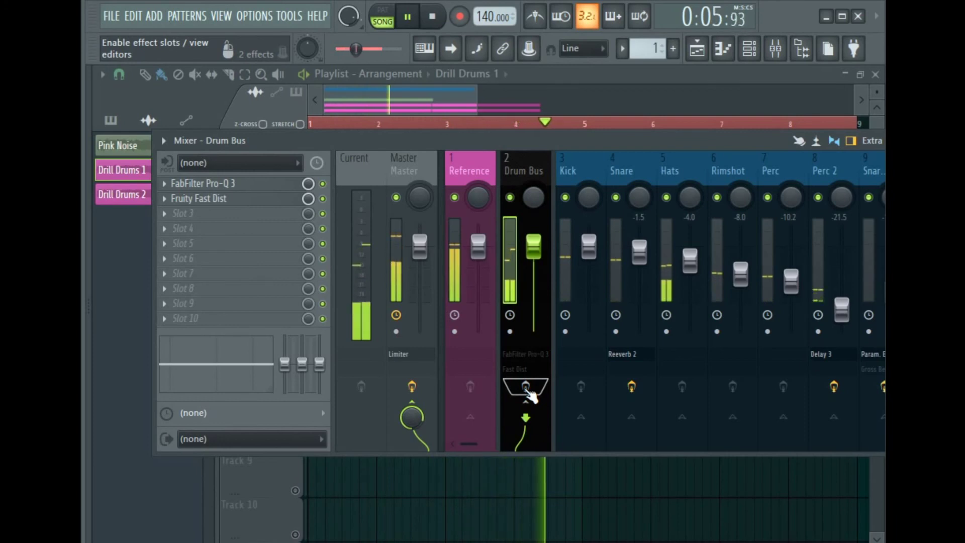
click(526, 387)
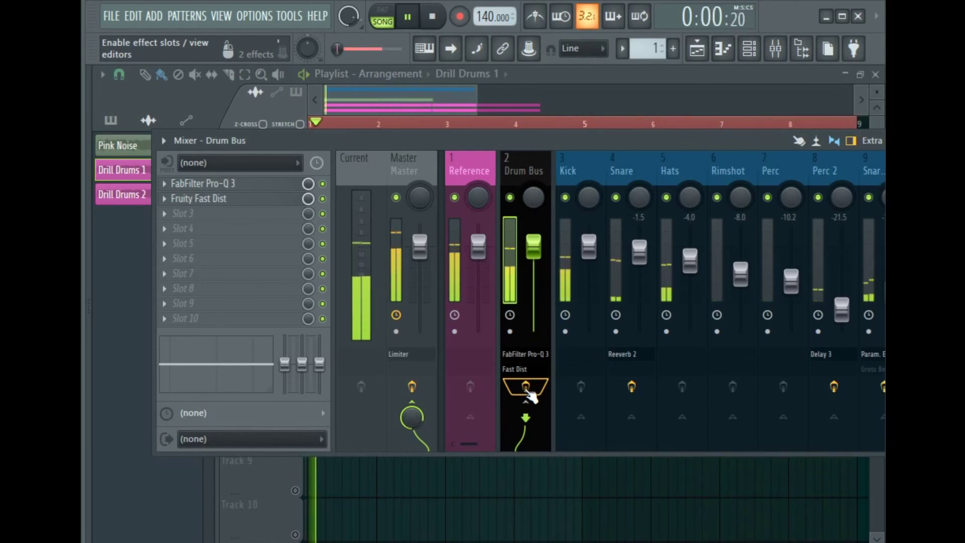
key(space)
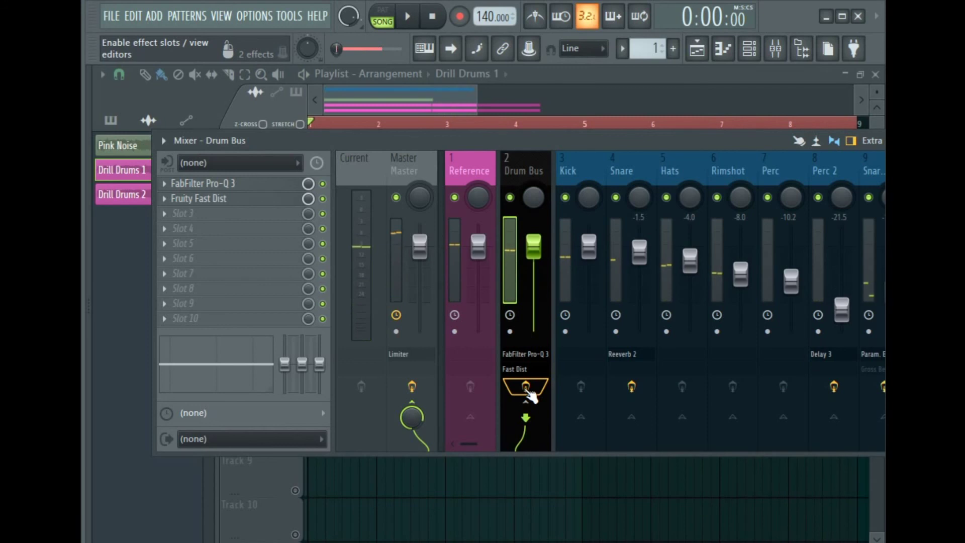